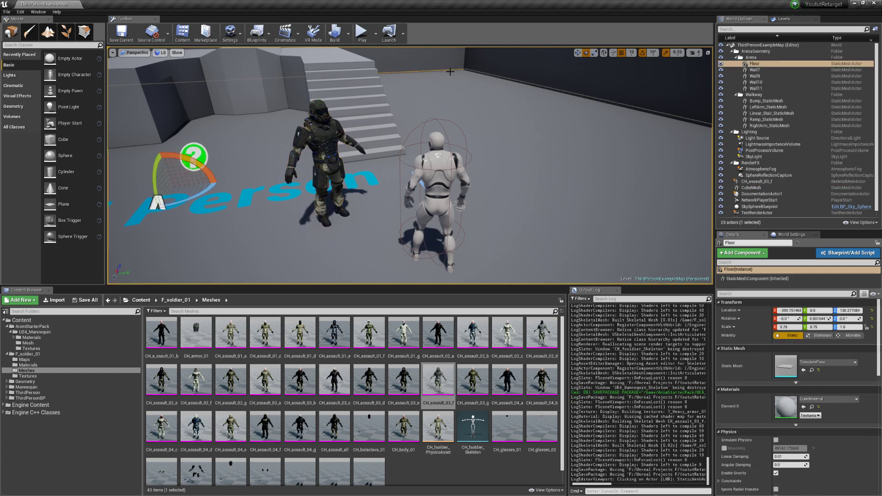
- Play-test the level by running the mannequin character around the soldier, stop the session and return to a view of both characters
click(362, 33)
key(w)
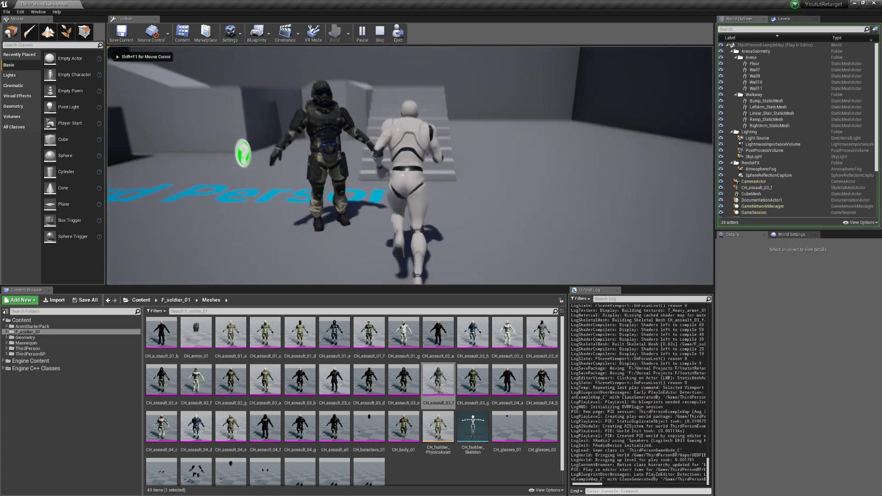
key(w)
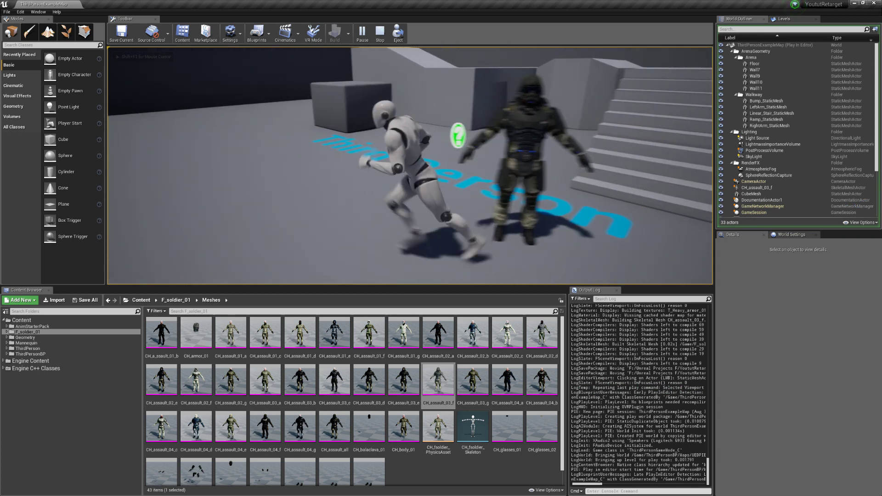
key(Escape)
key(s)
right_drag(309, 239, 374, 241)
key(w)
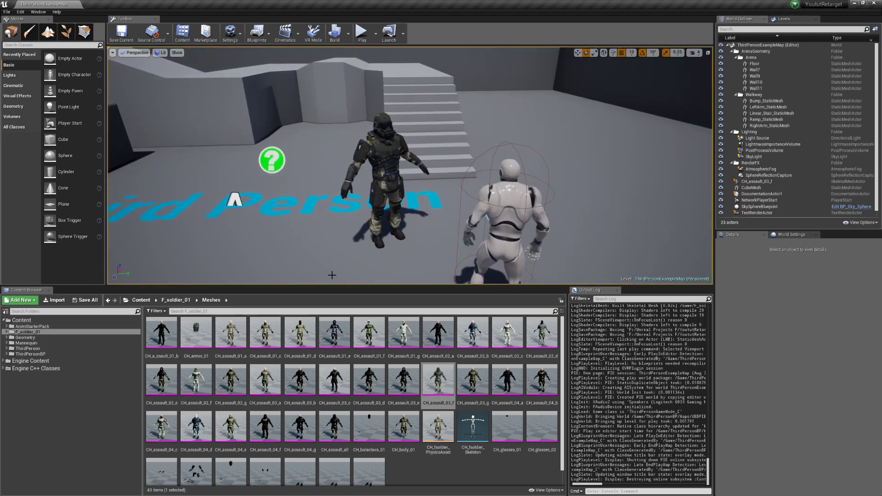
- Select the mannequin character and check which target skeletons are offered for retargeting ThirdPerson_AnimBP from the Mannequin Animations folder
click(517, 199)
key(f)
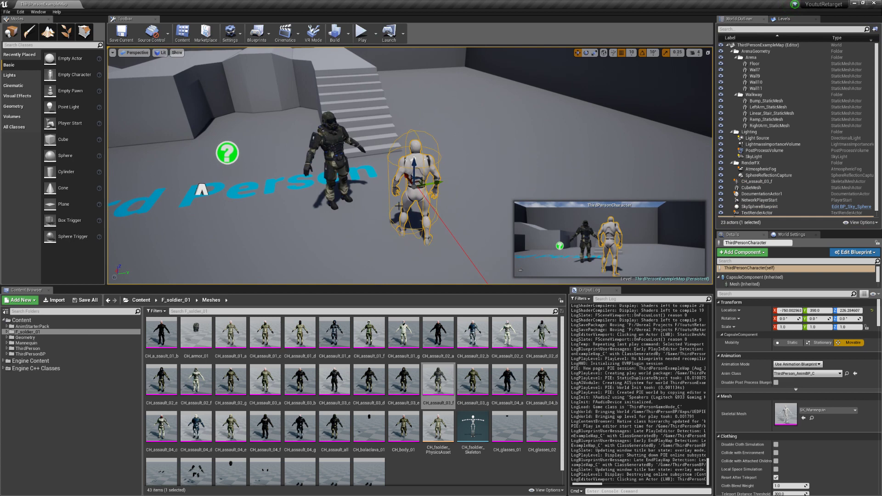
click(27, 342)
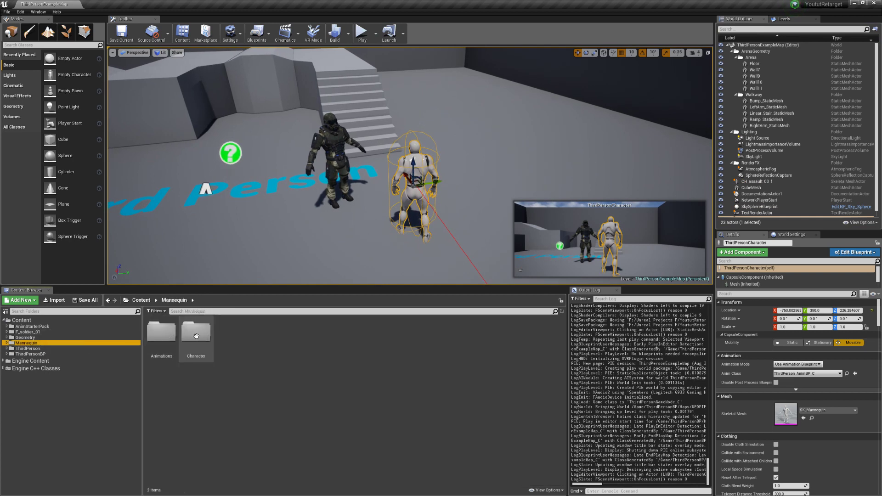
double_click(161, 331)
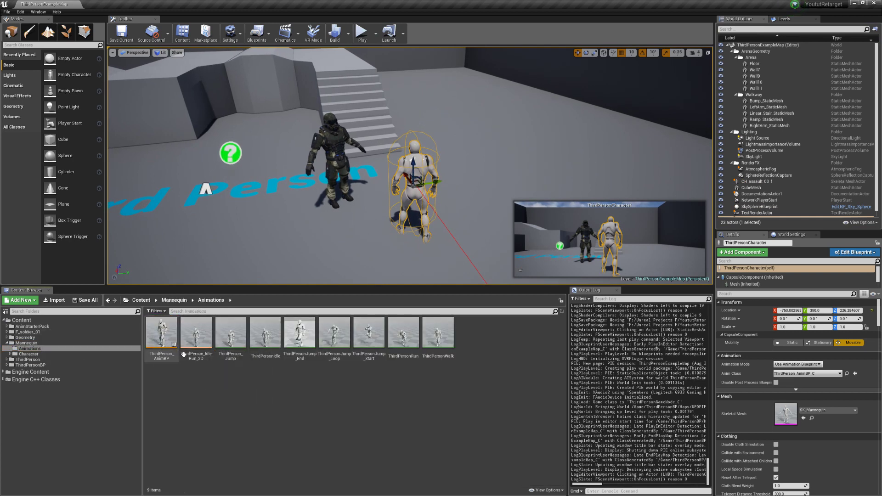
right_click(170, 341)
mouse_move(236, 204)
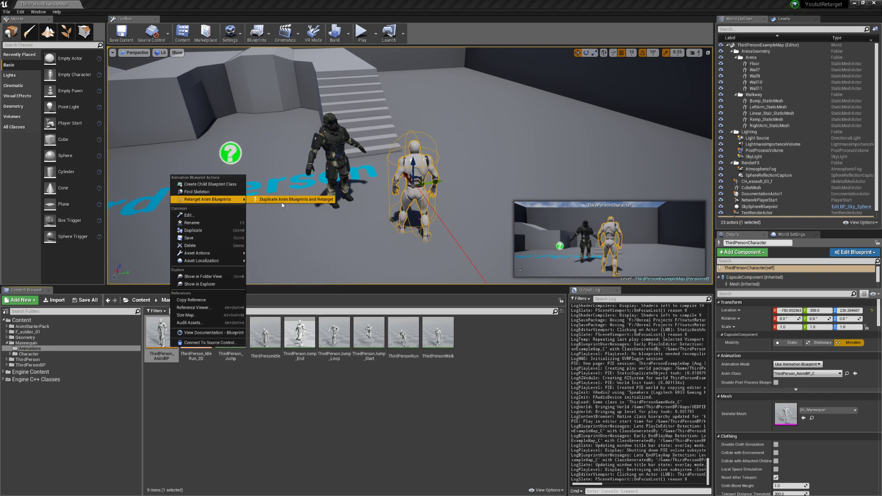
click(292, 202)
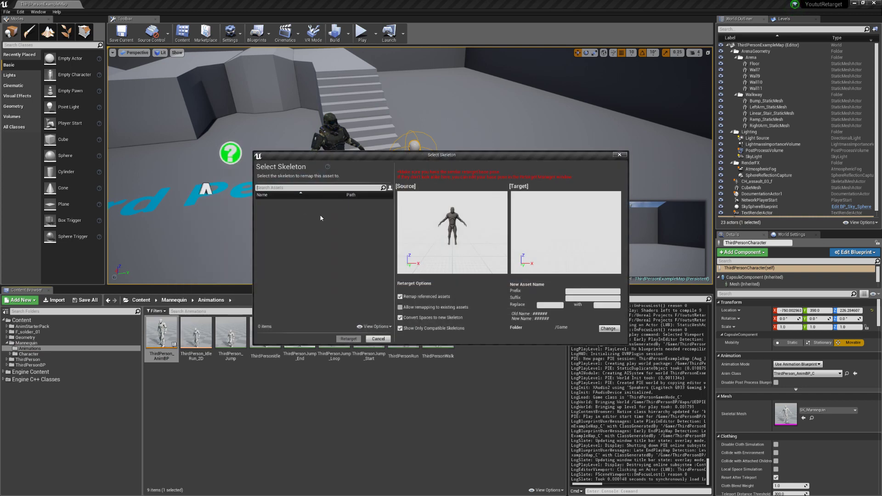
click(377, 338)
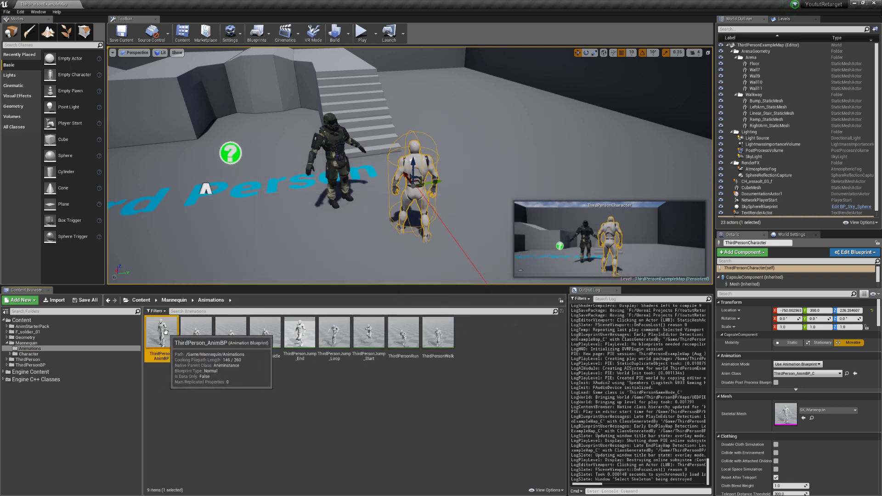
- Locate the character's mesh asset, open UE4_Mannequin_Skeleton, assign it the Humanoid rig and save the skeleton
click(812, 418)
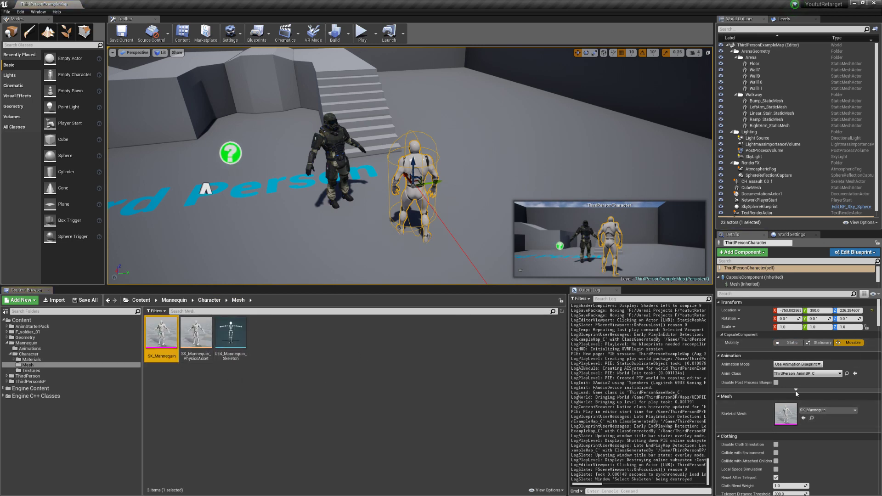
double_click(231, 336)
click(37, 232)
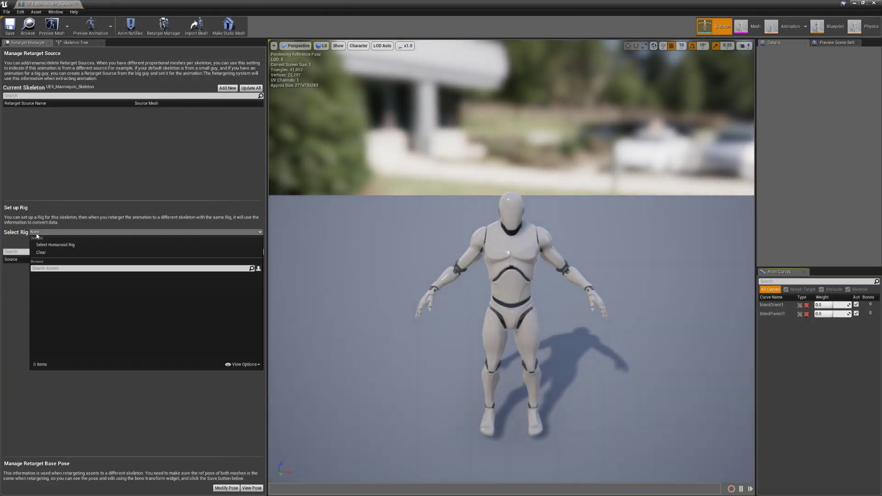
click(55, 244)
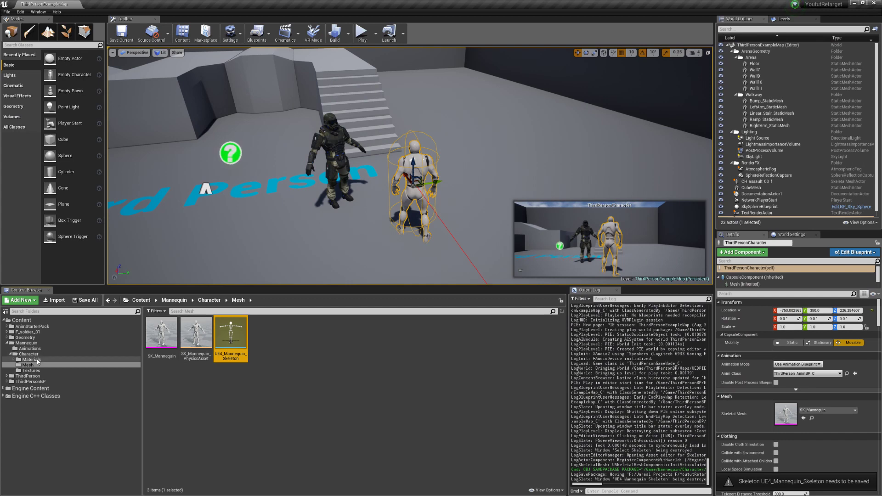
- Recheck the target skeletons offered when duplicating and retargeting ThirdPerson_AnimBP, leaving the dialog without retargeting
click(30, 348)
right_click(162, 338)
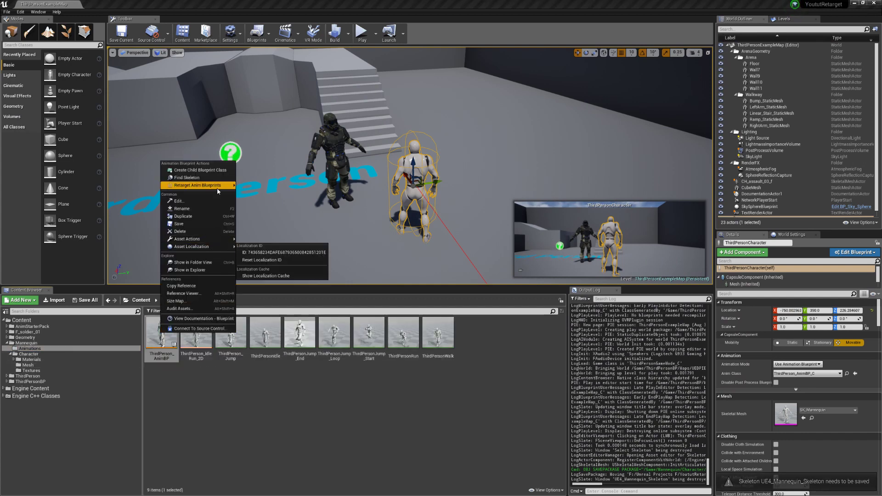
click(203, 190)
right_click(169, 338)
mouse_move(230, 185)
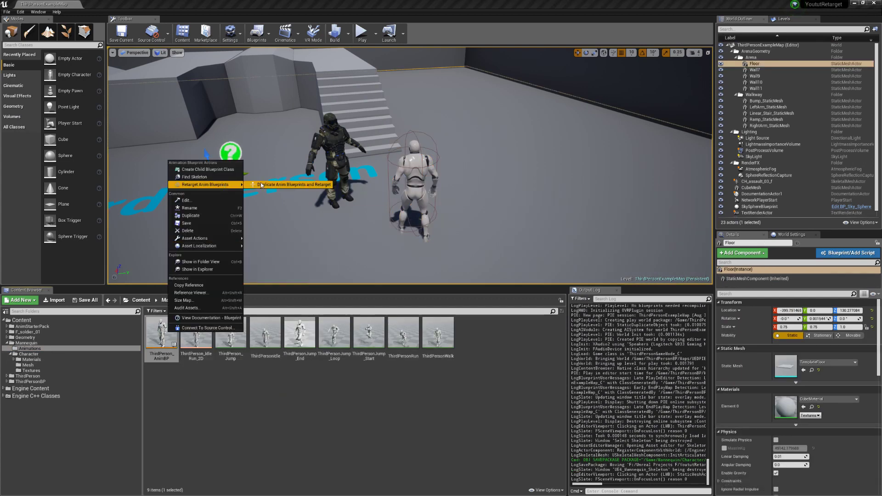
click(262, 185)
click(372, 338)
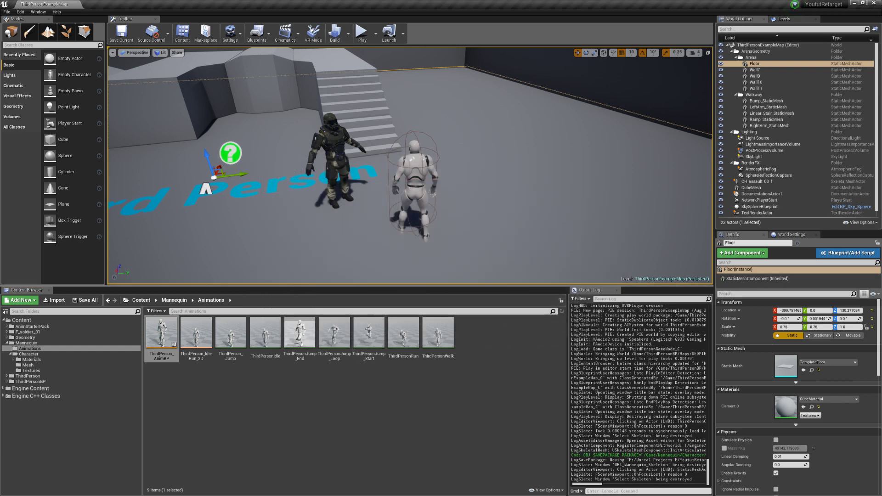
- Locate the soldier's mesh asset, open CH_fsoldier_Skeleton, assign it the Humanoid rig, save and close it
click(332, 156)
click(812, 398)
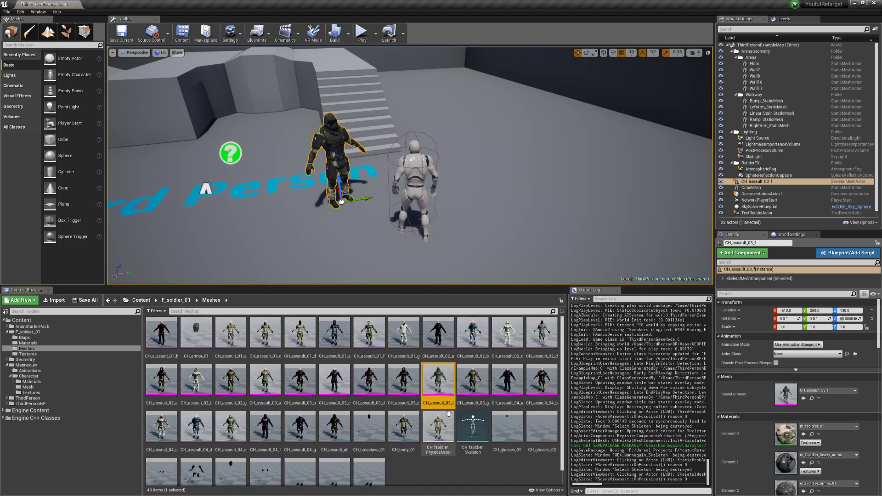
double_click(472, 422)
click(69, 232)
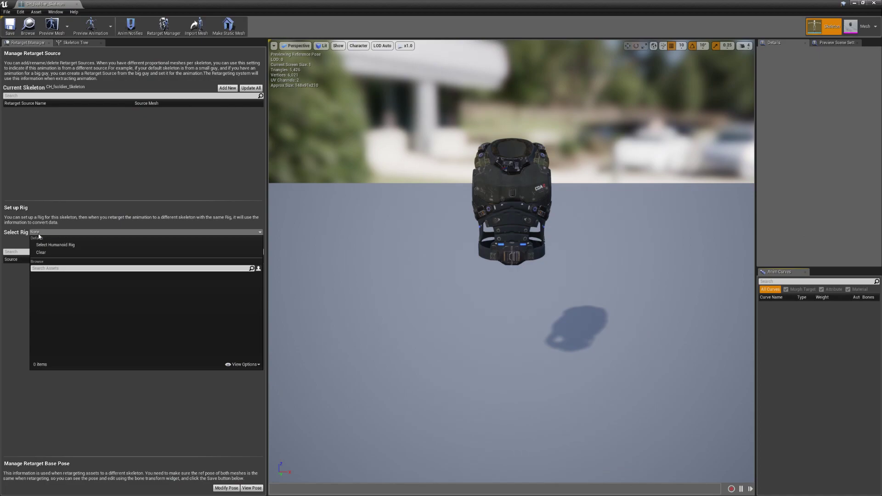
click(60, 242)
click(9, 27)
middle_click(49, 3)
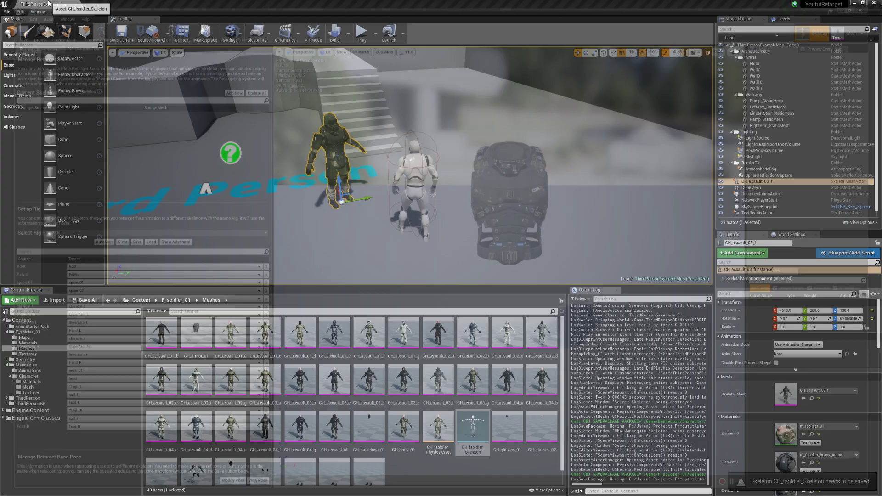
- Preview CH_fsoldier_Skeleton as the retarget target for ThirdPerson_AnimBP, leaving the dialog without retargeting
click(46, 386)
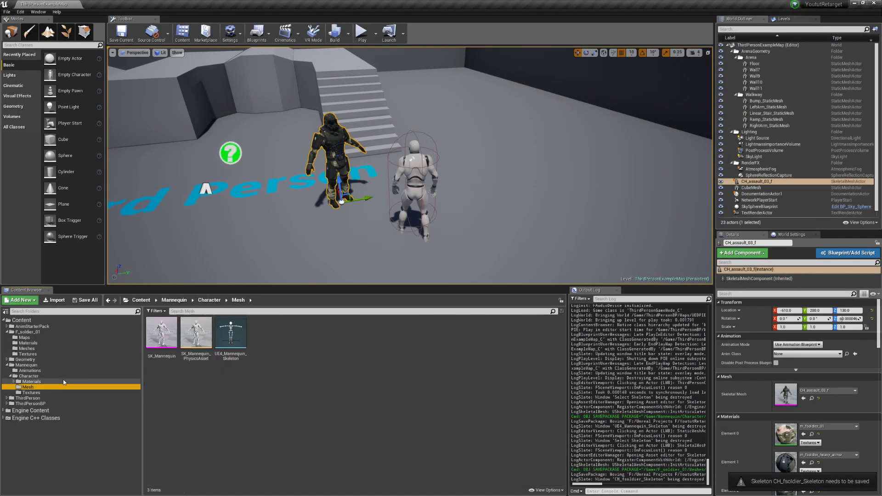
right_click(238, 344)
click(26, 364)
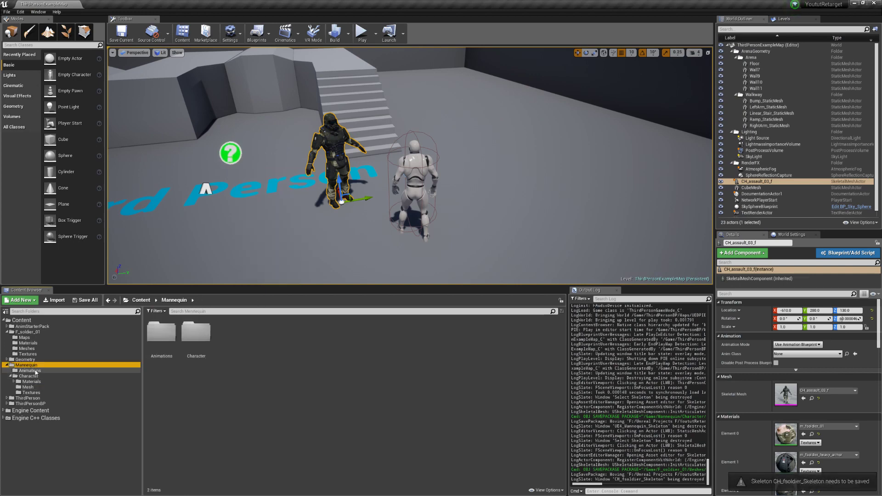
click(30, 371)
right_click(169, 344)
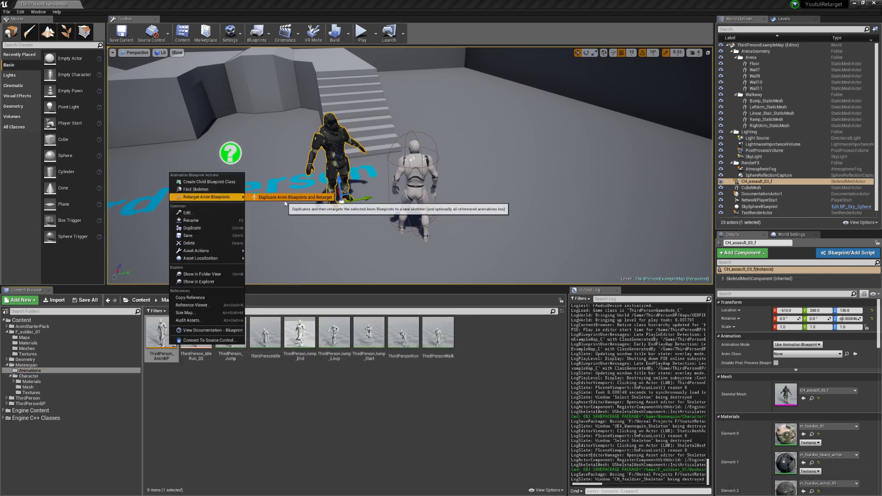
click(354, 203)
click(292, 202)
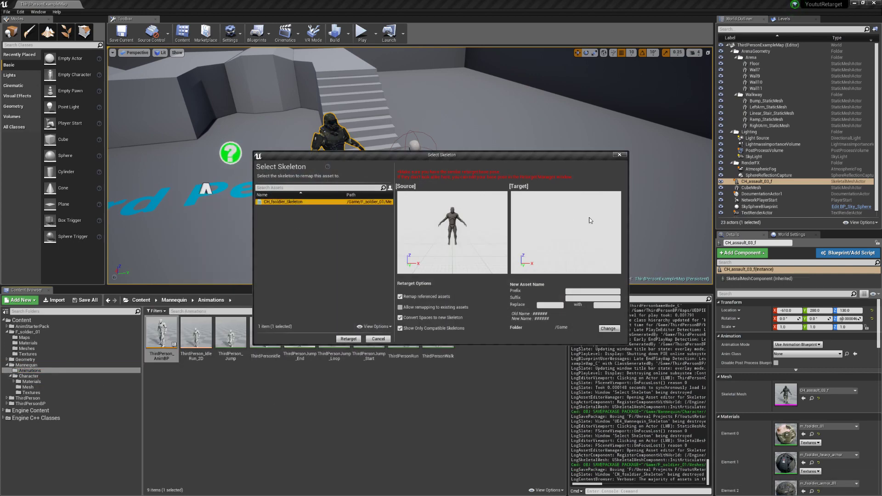
click(384, 339)
- Reopen CH_fsoldier_Skeleton, set its preview mesh to CH_assault_01_b, save and close it
click(811, 398)
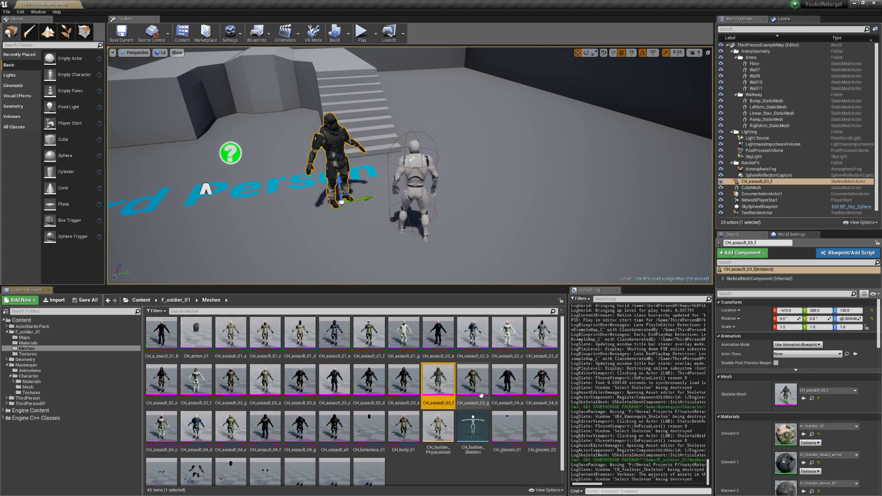
double_click(473, 436)
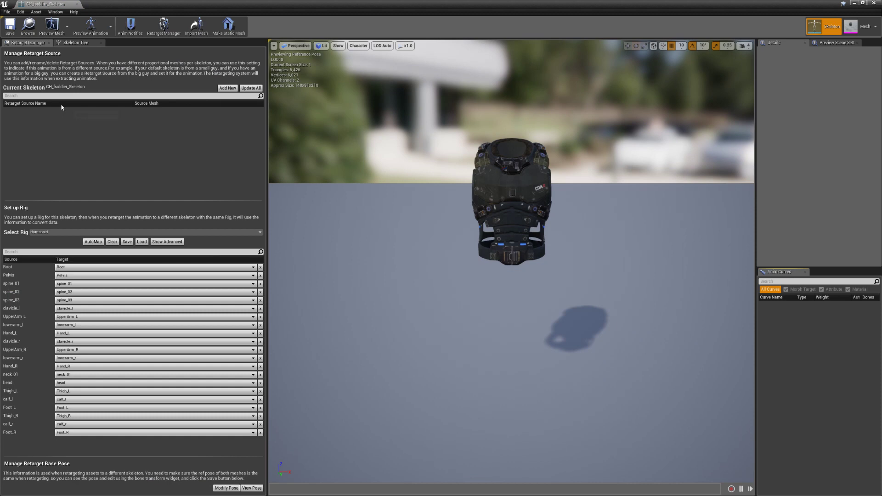
click(52, 25)
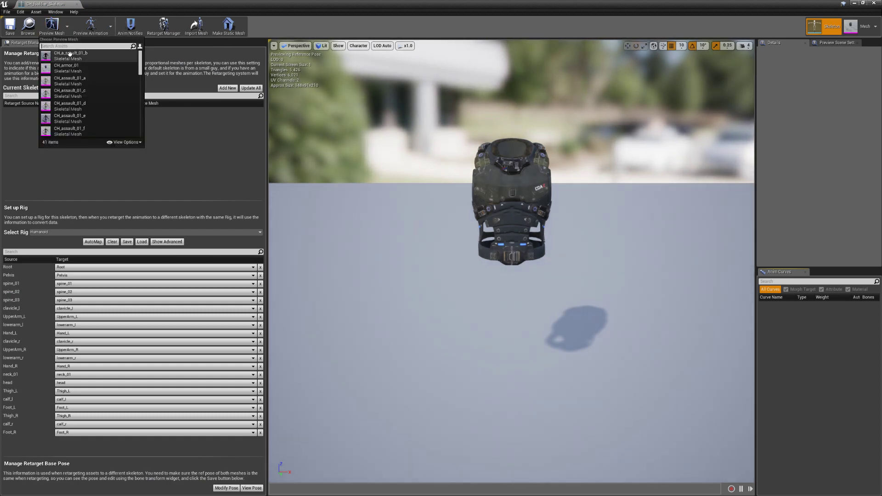
click(115, 55)
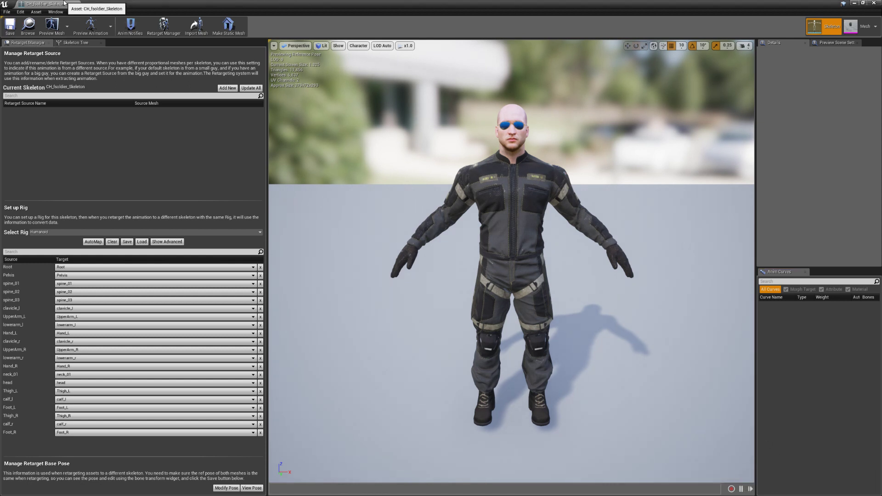
middle_click(64, 3)
- Duplicate ThirdPerson_AnimBP from the Mannequin Animations folder and retarget it to CH_fsoldier_Skeleton with its referenced assets remapped
click(30, 371)
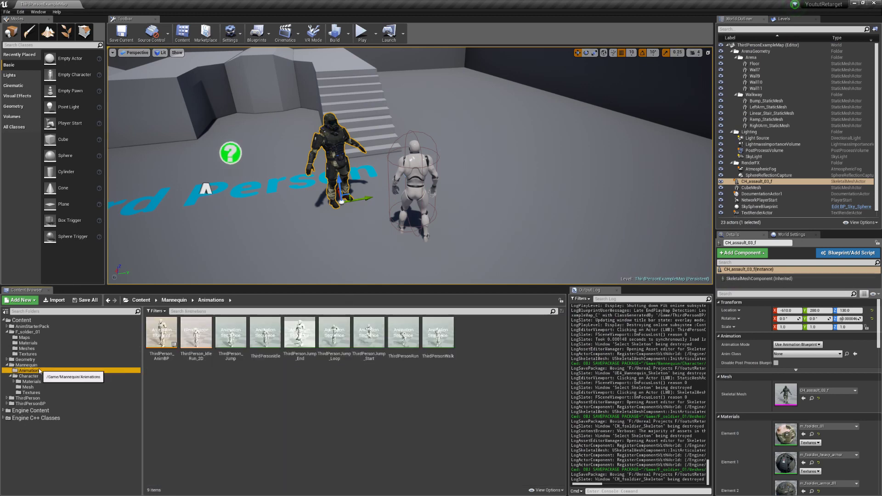
right_click(167, 342)
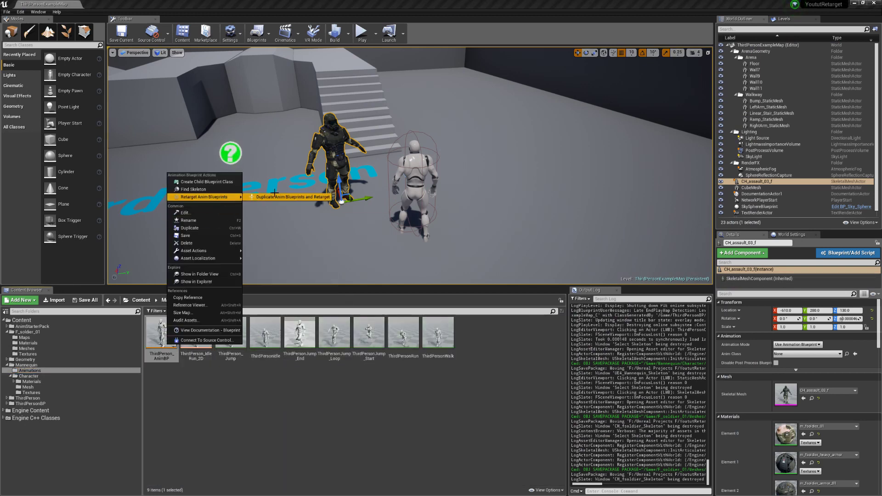
click(273, 190)
right_click(166, 336)
mouse_move(207, 189)
click(280, 189)
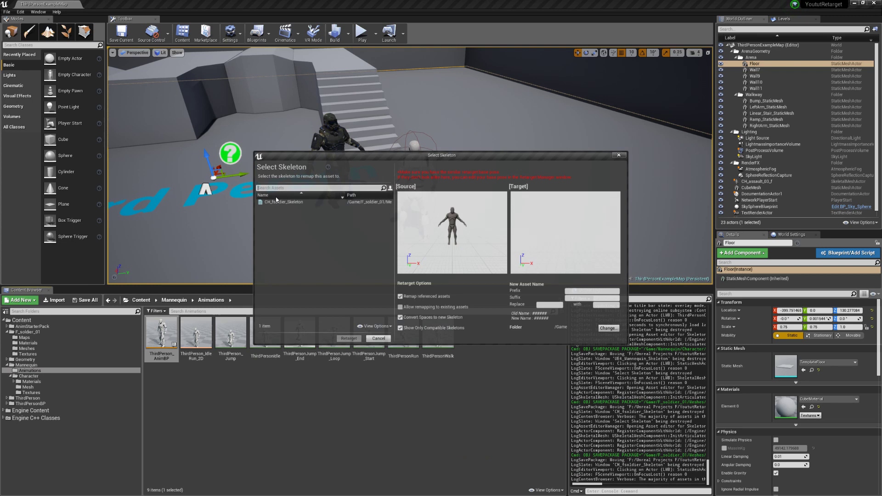
click(283, 202)
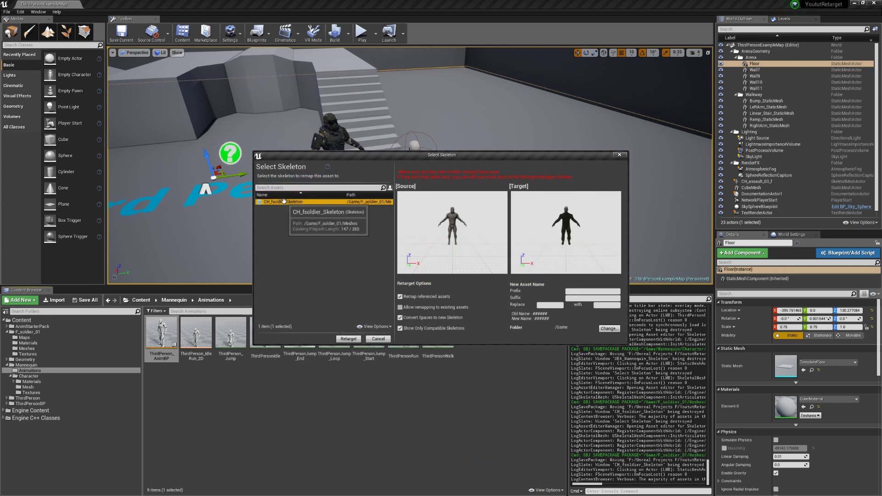
click(347, 339)
- Rename the retargeted animation blueprint in the Content folder as ThirdPerson_AnimBP_Soldier
click(413, 173)
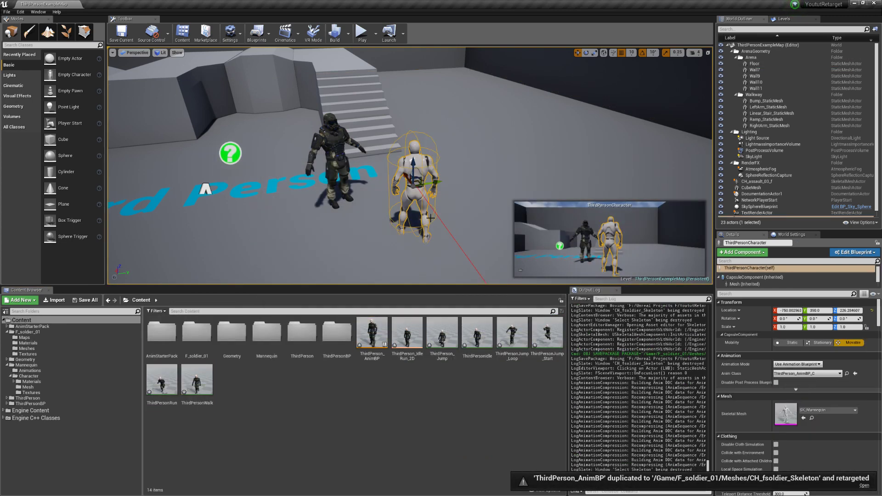
right_drag(413, 173, 424, 178)
click(376, 353)
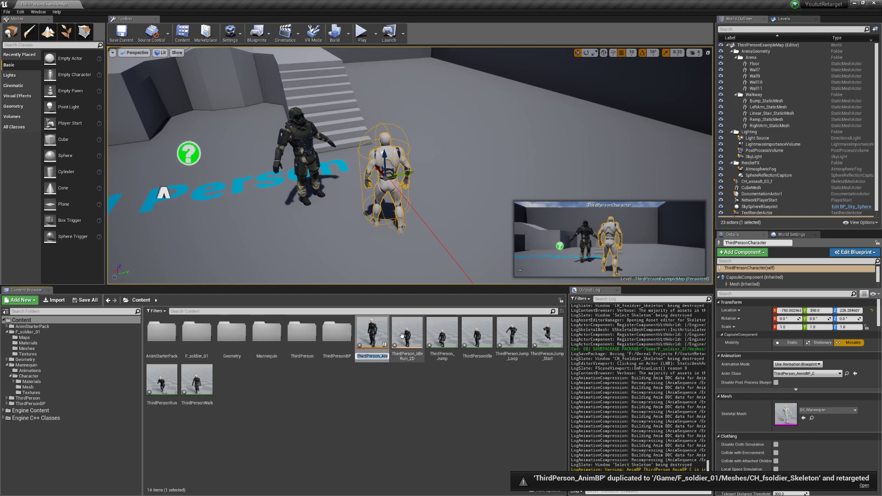
text(_Soldier)
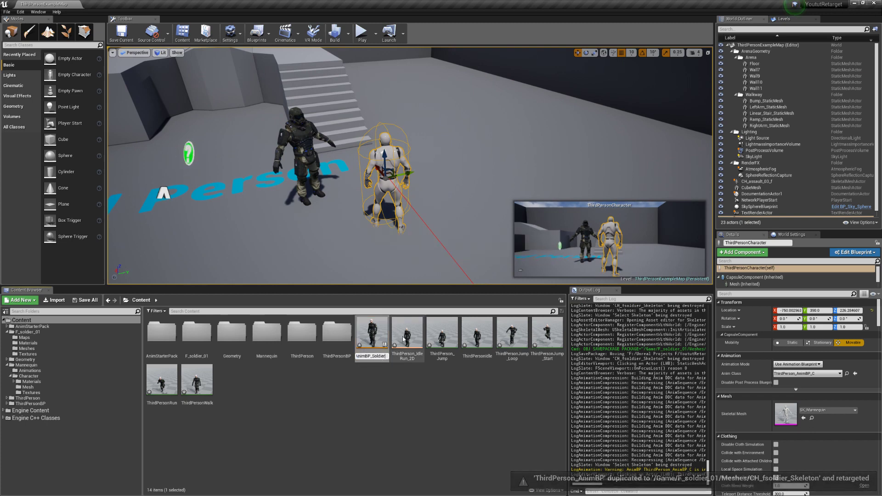
key(Return)
- Open the blueprint of the ThirdPersonCharacter actor for editing
mouse_move(408, 202)
right_down()
mouse_move(420, 209)
mouse_move(411, 193)
right_up()
scroll(760, 199, down, 2)
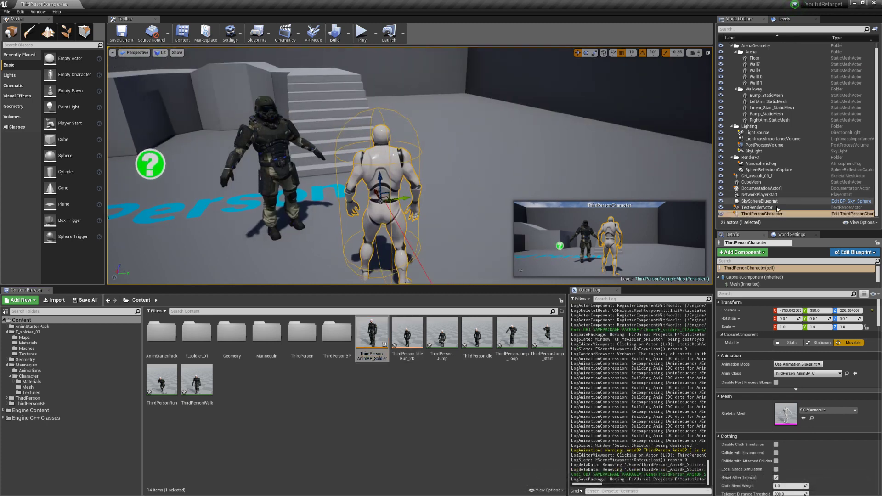
click(849, 214)
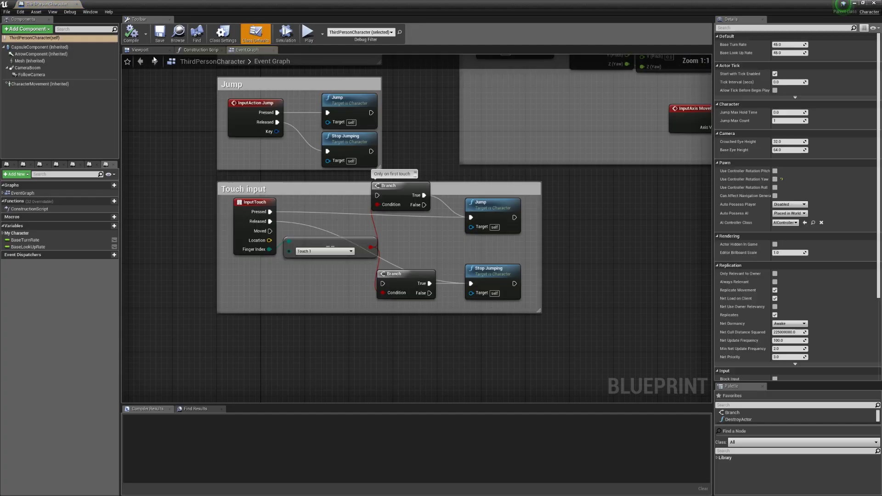
- Assign the skeletal mesh of the CH_assault_03_f soldier in the level to the ThirdPersonCharacter's Mesh component
click(154, 51)
click(29, 60)
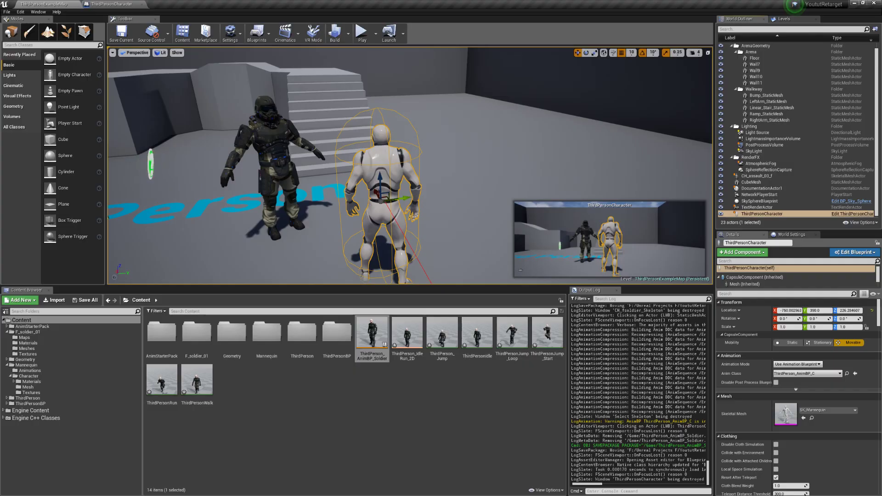
click(757, 176)
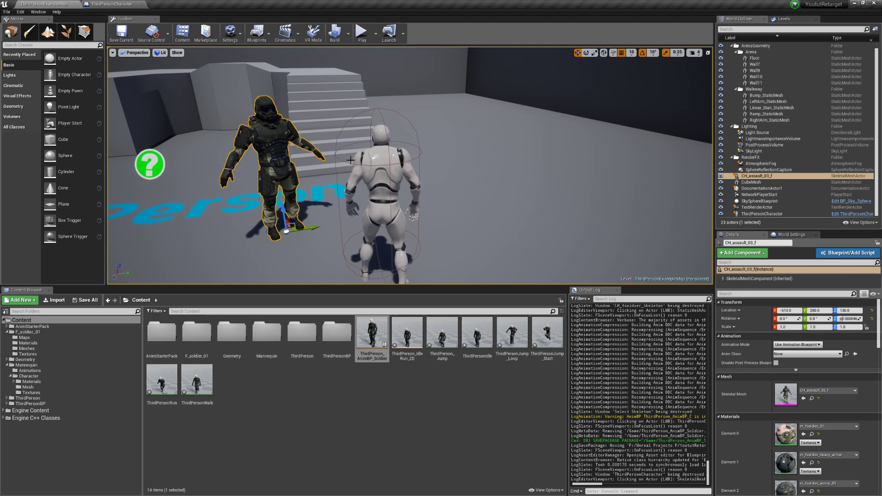
click(812, 398)
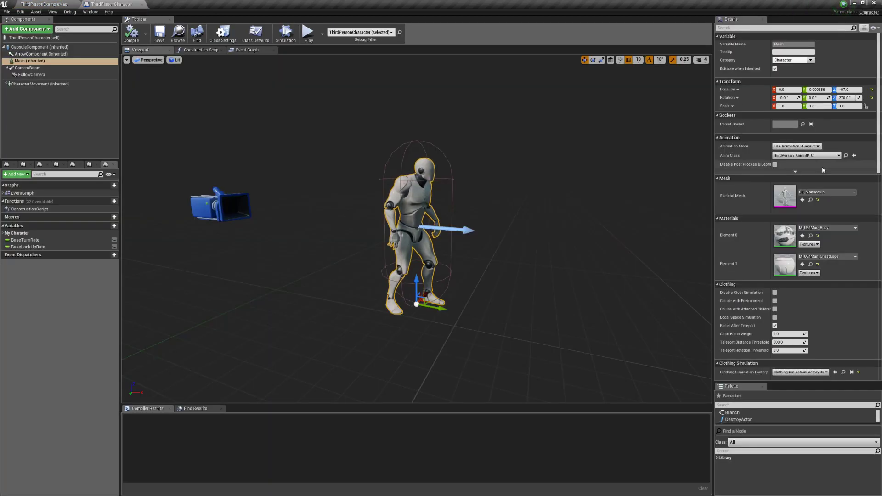
click(802, 200)
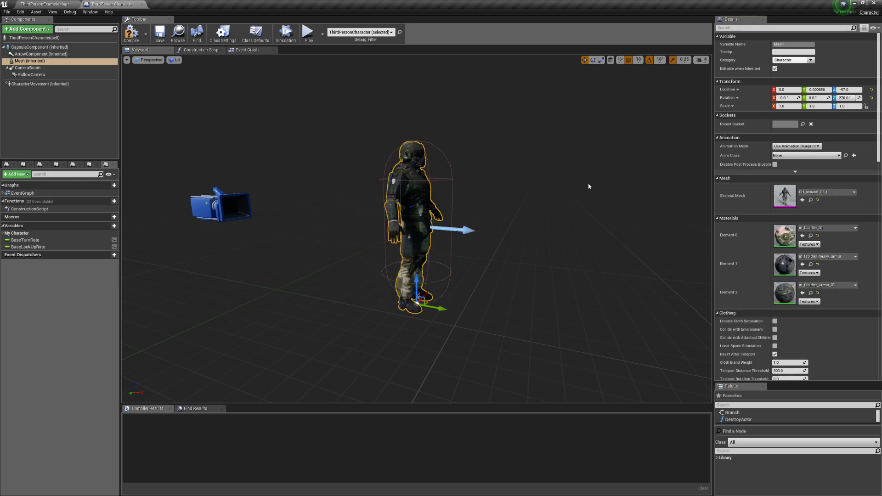
- Set the Mesh component's anim class to ThirdPerson_AnimBP_Soldier and compile the character blueprint
right_drag(588, 185, 576, 184)
click(801, 156)
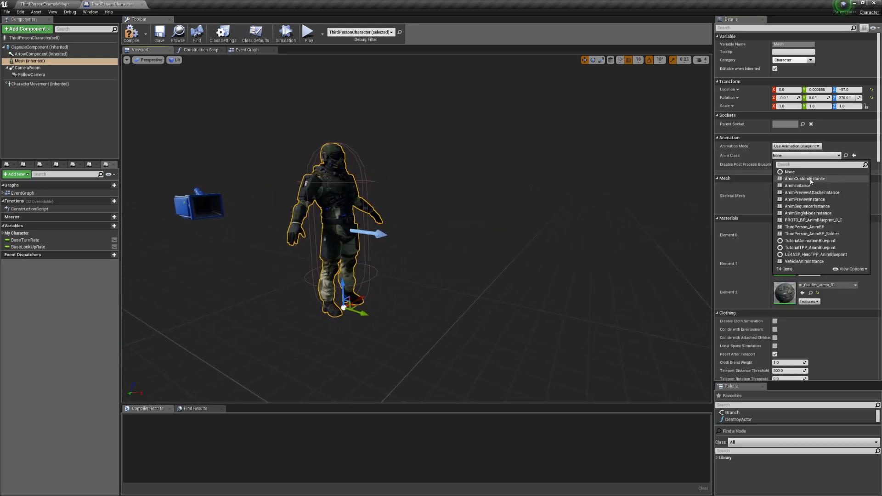
click(837, 234)
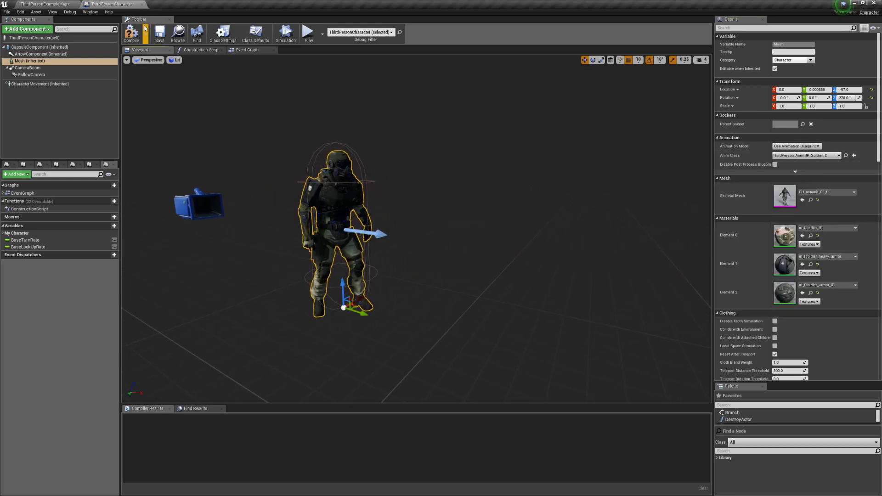
click(131, 32)
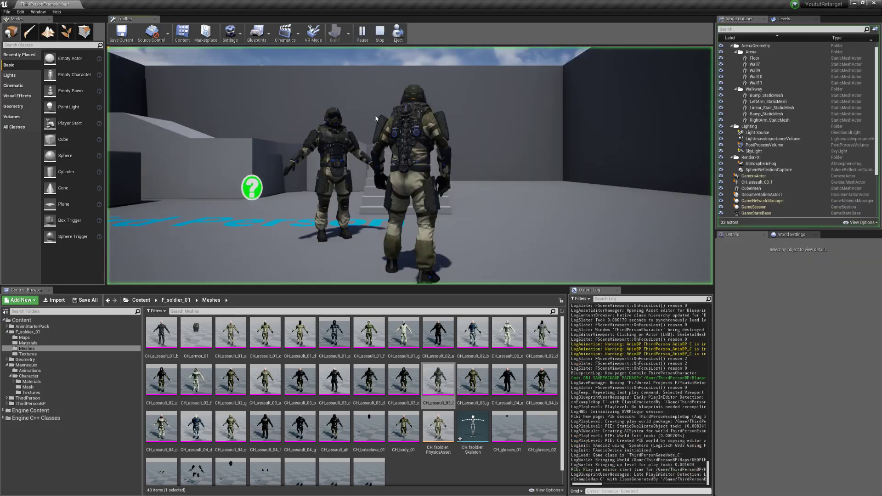
- Run the soldier character around the level in a play session to check its movement animations, and end the session
key(w)
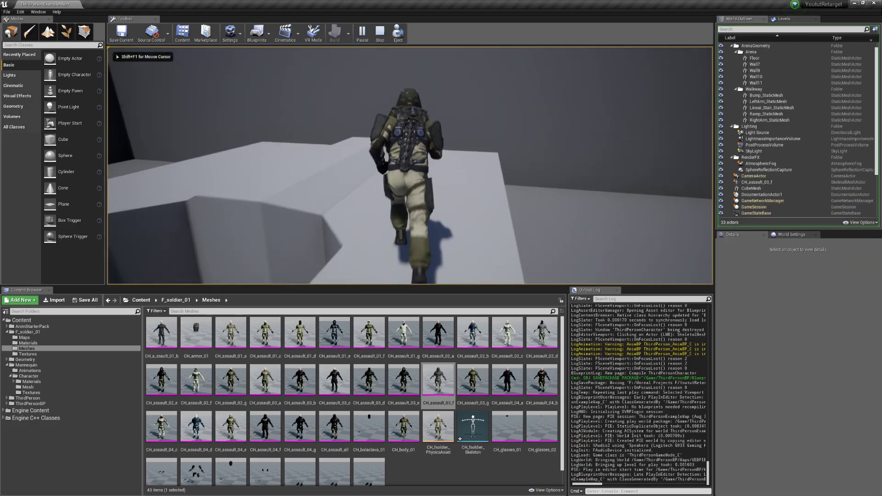
key(a)
key(s)
key(d)
key(w)
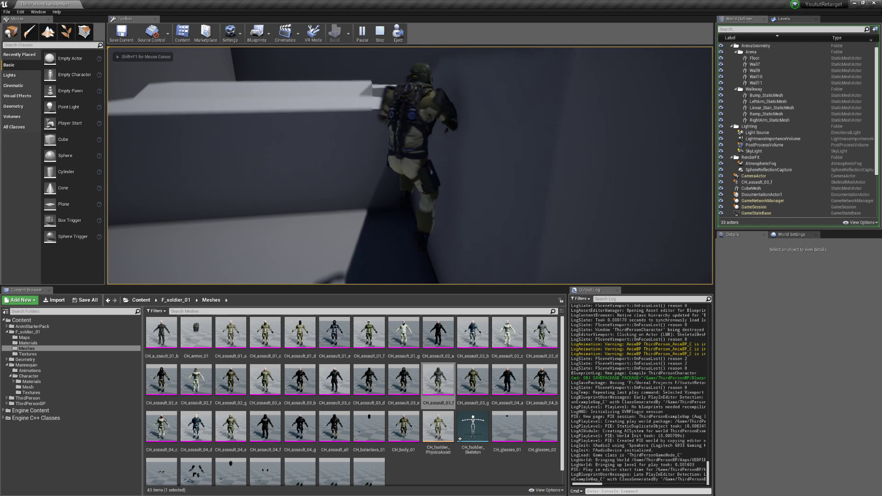
key(a)
key(s)
key(Escape)
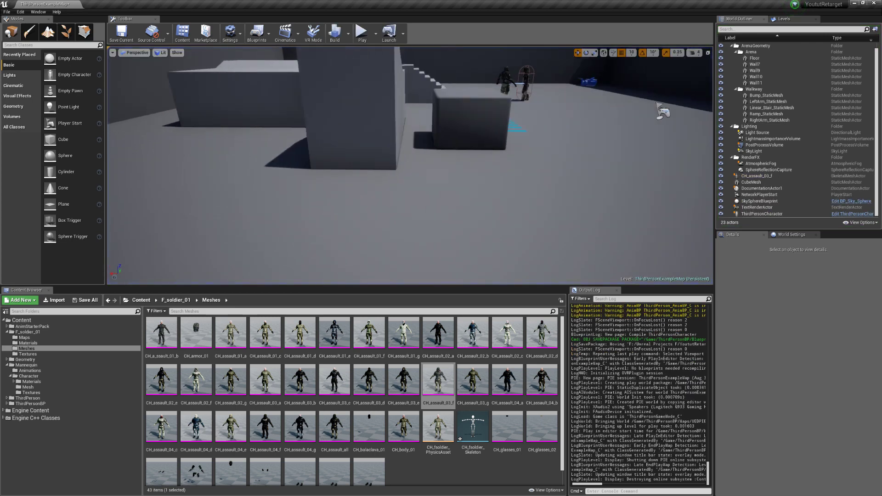
- Open UE4_Mannequin_Skeleton from AnimStarterPack's UE4_Mannequin Mesh folder and show its retarget base pose
click(8, 332)
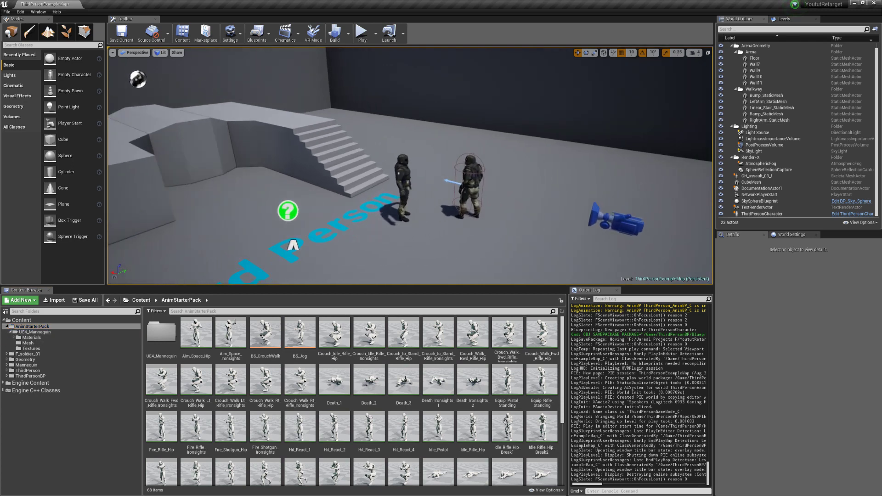
click(38, 341)
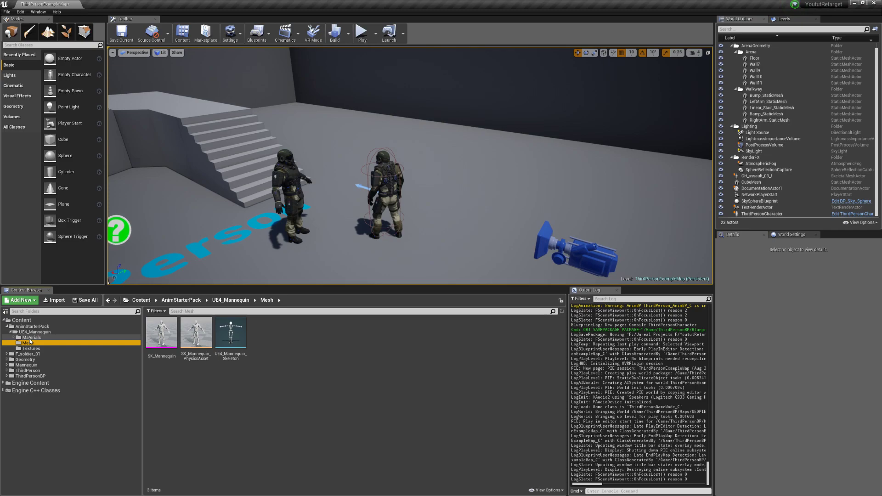
double_click(231, 333)
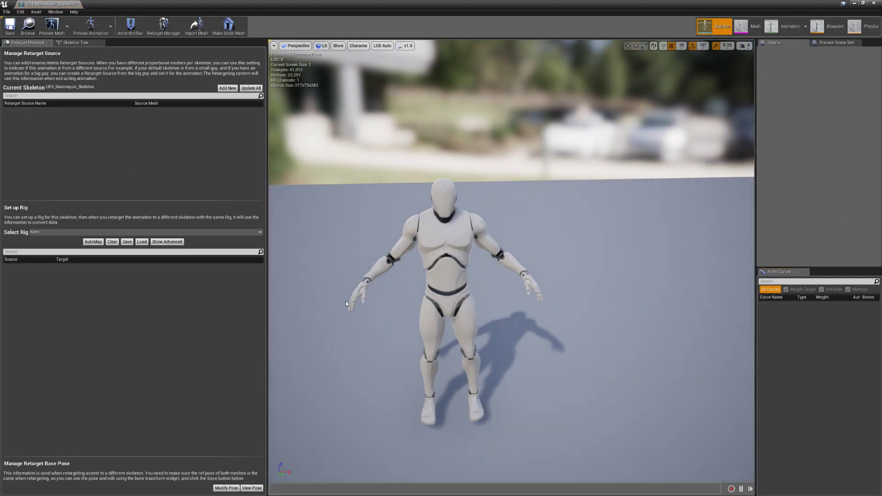
drag(68, 4, 158, 3)
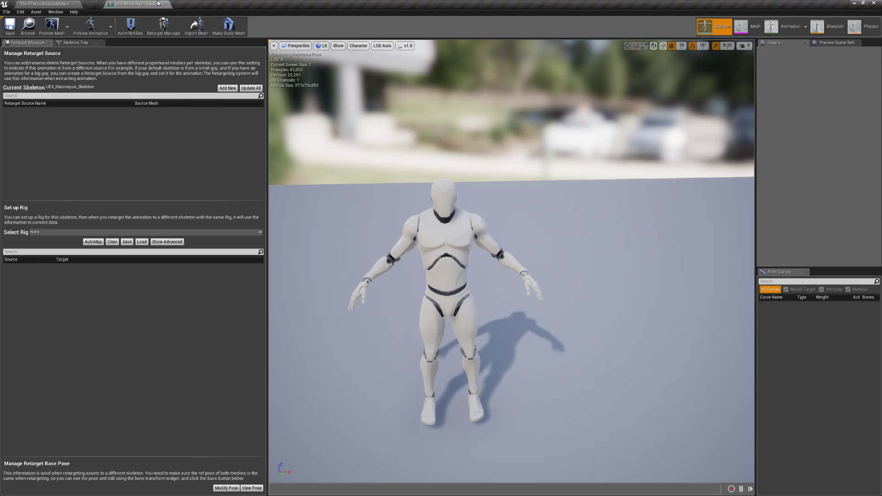
click(252, 488)
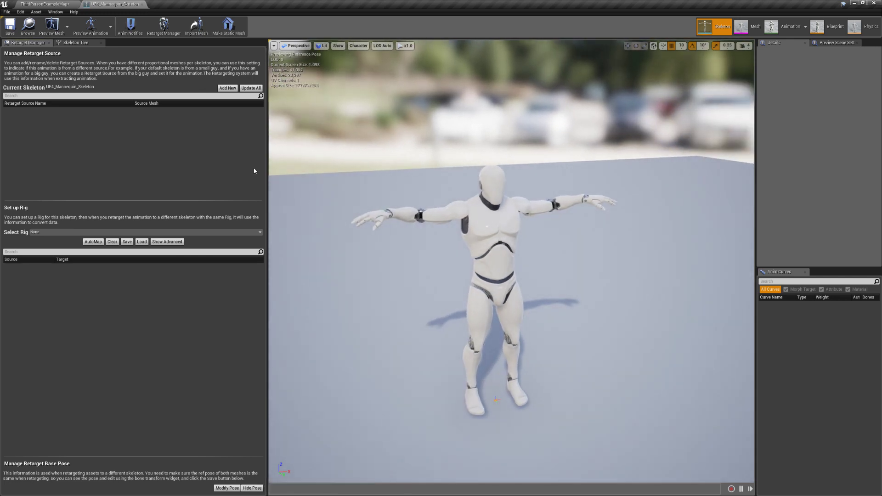
click(36, 4)
key(w)
mouse_move(322, 184)
right_down()
mouse_move(308, 184)
mouse_move(331, 179)
right_up()
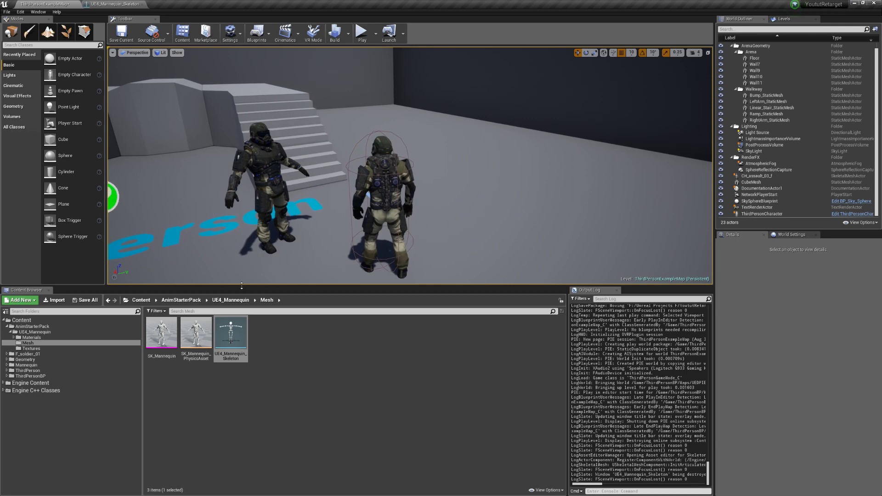
right_click(230, 343)
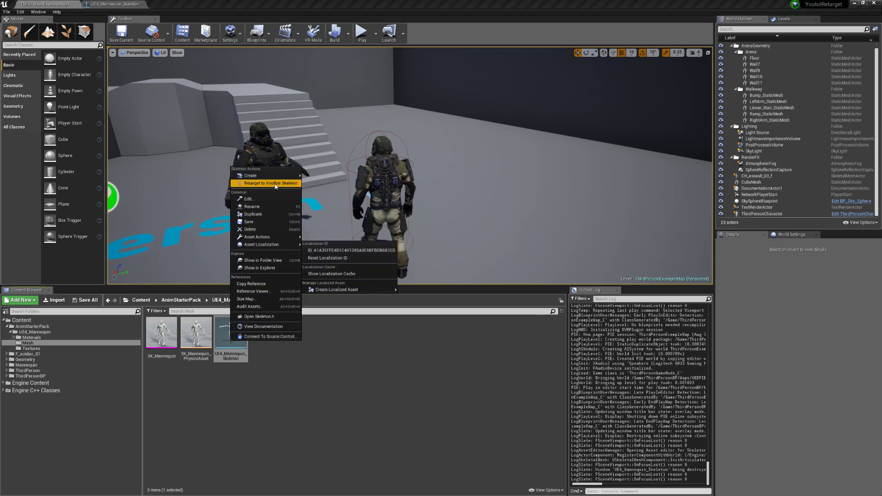
click(266, 184)
click(403, 335)
- Reopen AnimStarterPack's UE4_Mannequin_Skeleton and set its rig to Humanoid
double_click(232, 337)
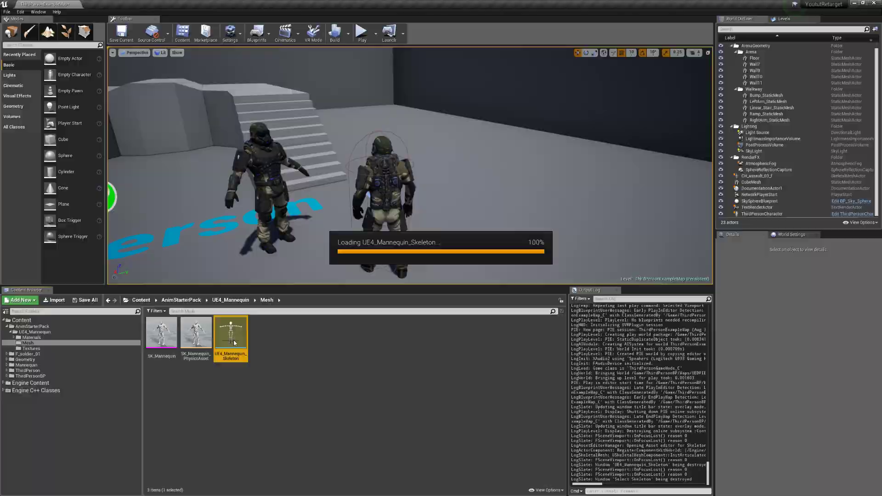
click(34, 233)
click(42, 244)
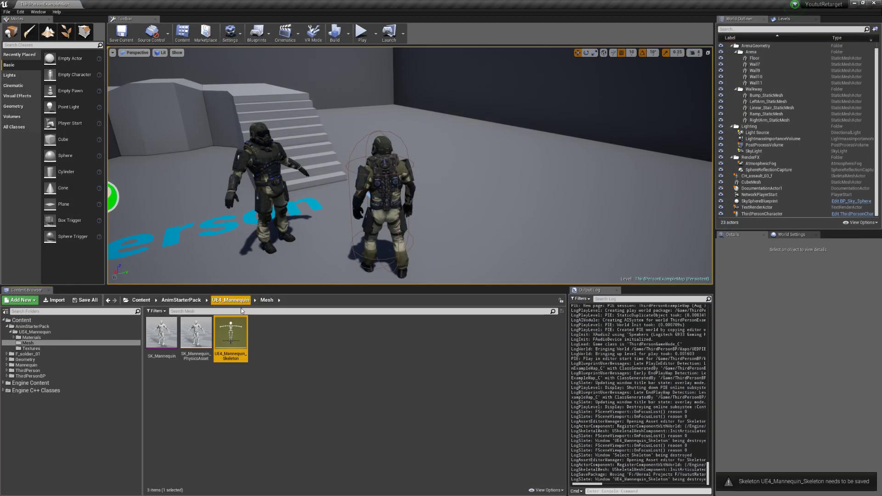
- Compare the source and target poses in the retarget preview with CH_fsoldier_Skeleton as target, and cancel the retarget
right_click(231, 337)
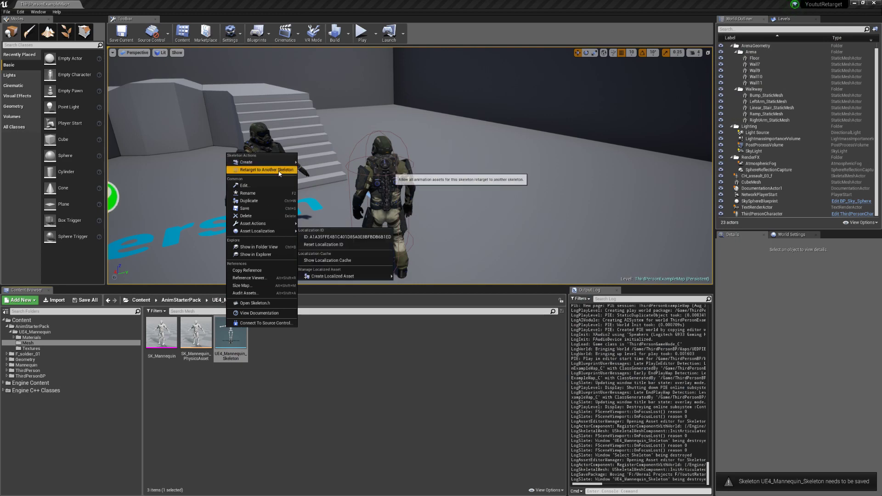
click(264, 170)
click(276, 228)
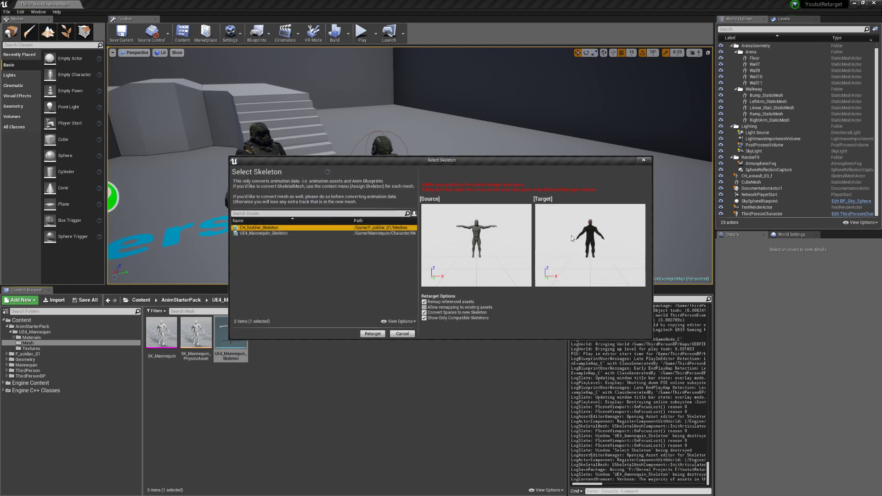
click(402, 334)
- Open AnimStarterPack's UE4_Mannequin_Skeleton again and display the mannequin's retarget base pose
double_click(230, 335)
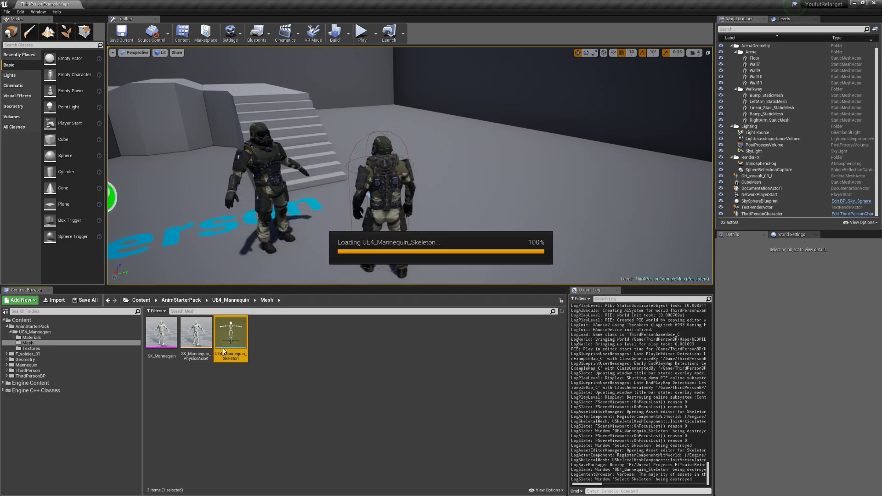
drag(45, 3, 112, 5)
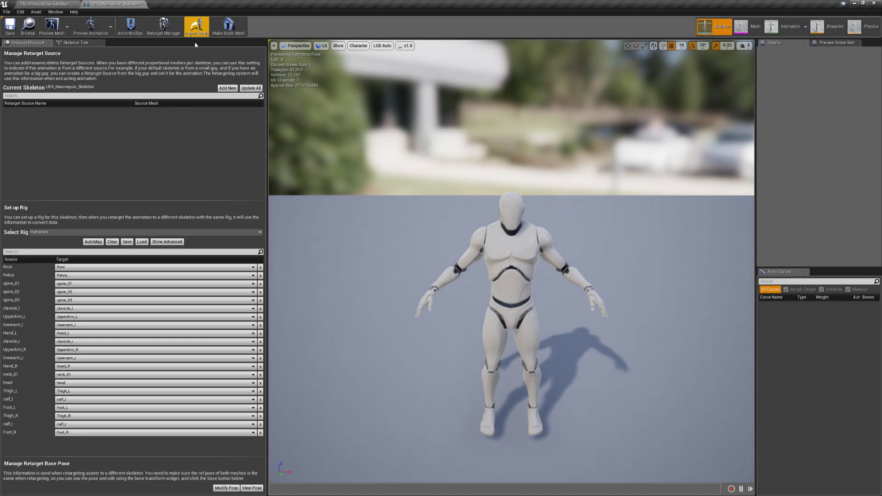
click(251, 489)
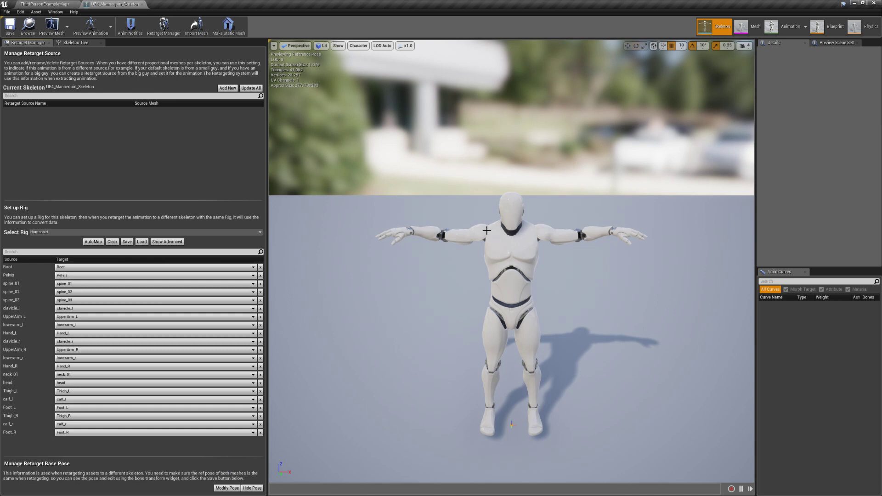
- Rotate the mannequin's upper arms down into an A-pose and store the current pose as the retarget base pose
drag(484, 228, 475, 231)
click(479, 232)
drag(533, 208, 504, 224)
click(227, 487)
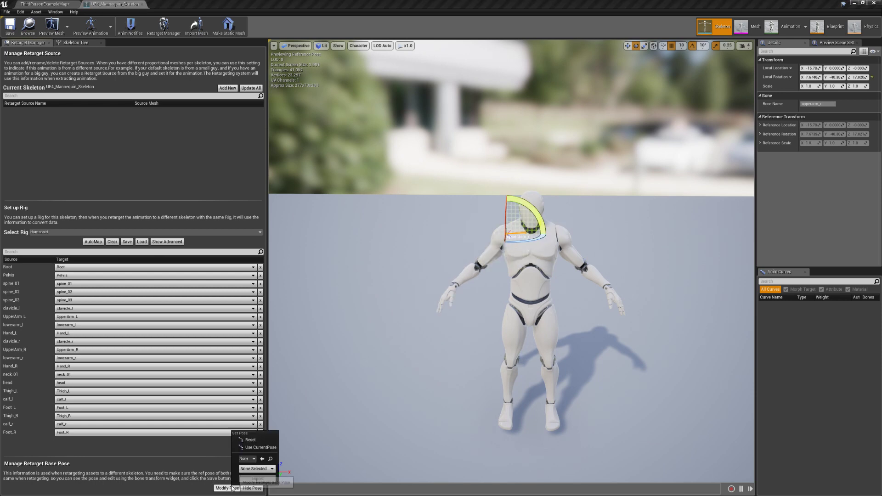
click(249, 449)
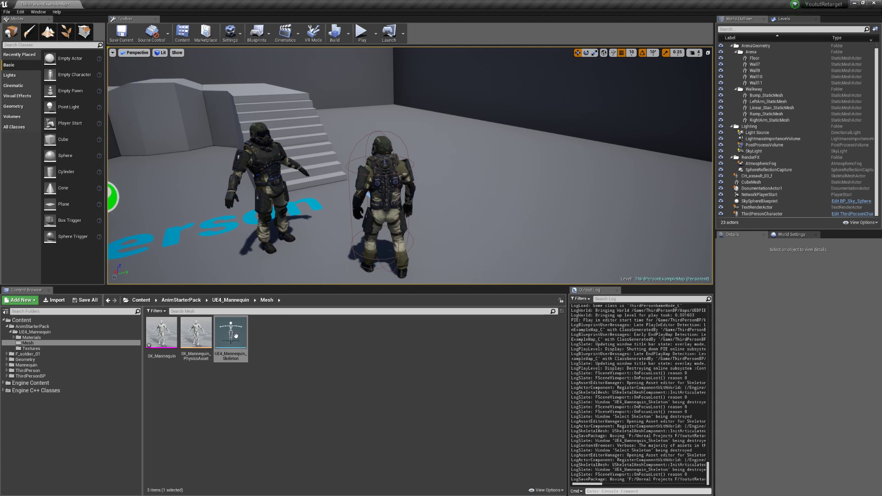
- Retarget all animation assets of AnimStarterPack's UE4_Mannequin_Skeleton to CH_fsoldier_Skeleton, with referenced assets remapped and spaces converted
right_click(228, 340)
click(349, 317)
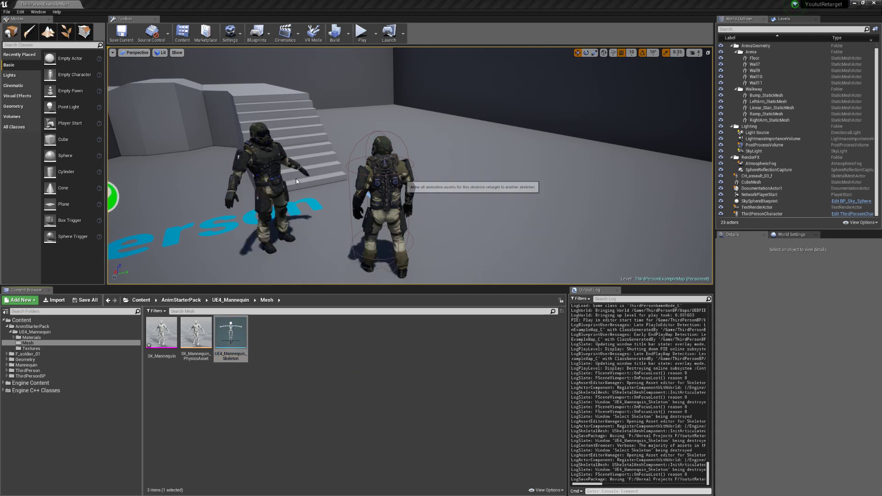
click(317, 228)
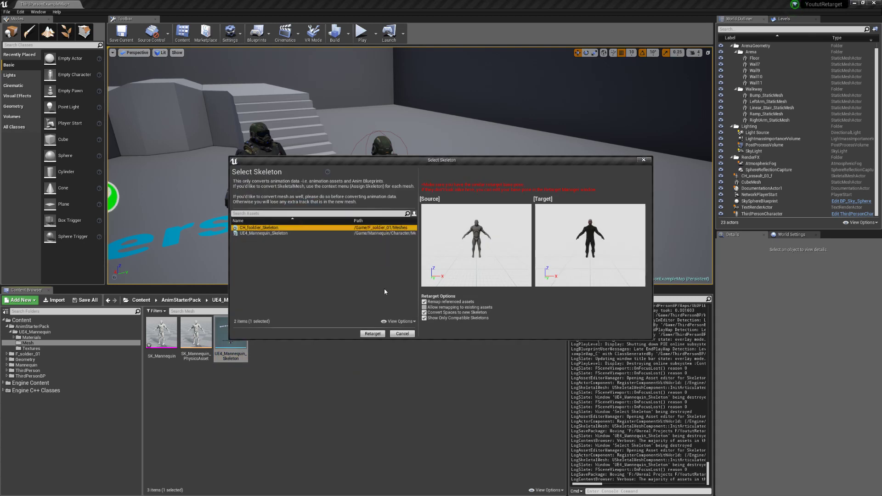
click(370, 334)
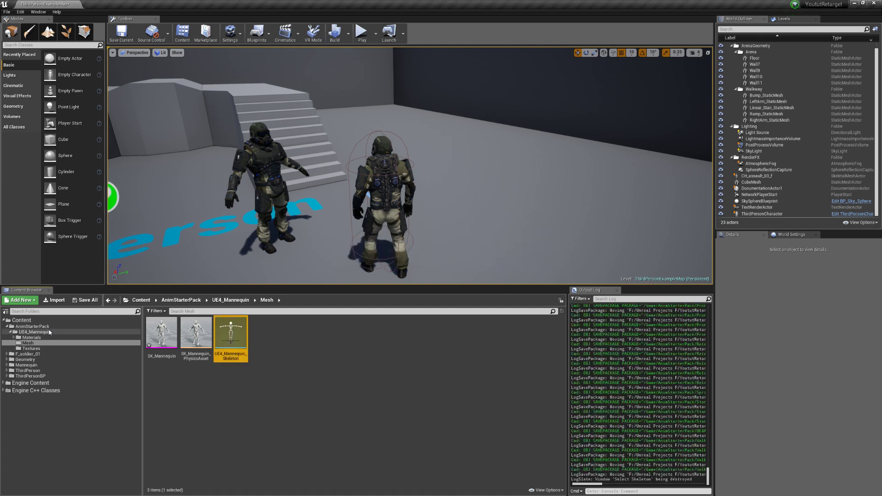
- Open the retargeted Aim_Space_Hip animation from the AnimStarterPack folder
click(46, 332)
click(33, 326)
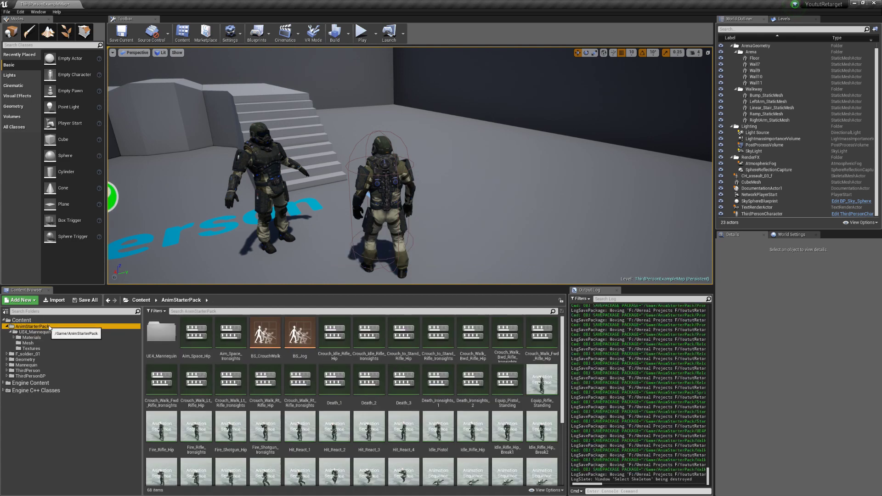
double_click(195, 340)
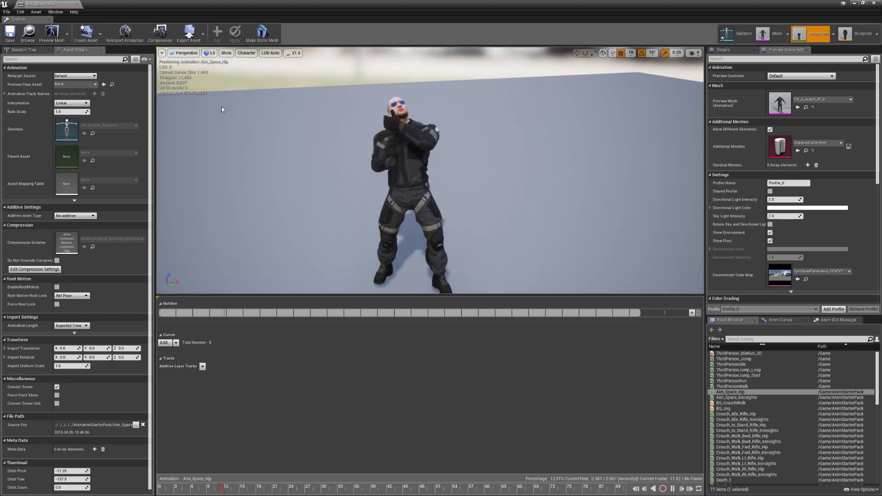
- Preview Aim_Space_Hip on a helmeted CH_assault_01 soldier mesh, and save and close the animation
click(59, 34)
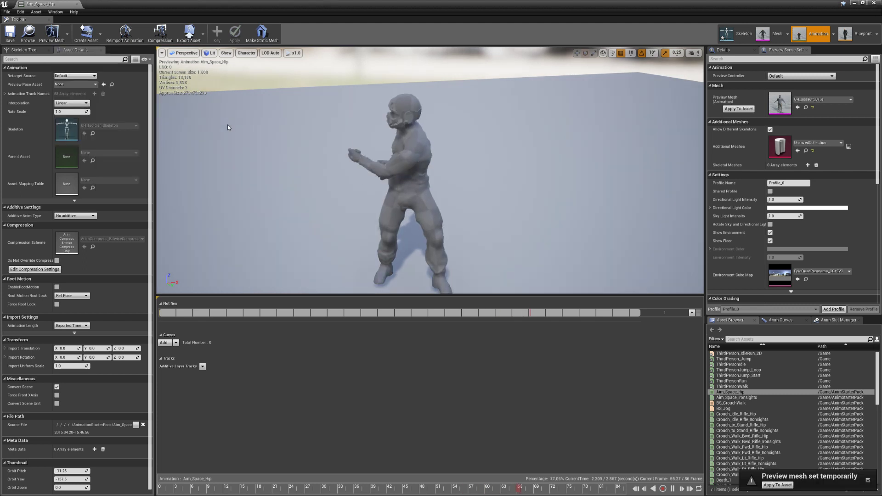
drag(227, 125, 230, 154)
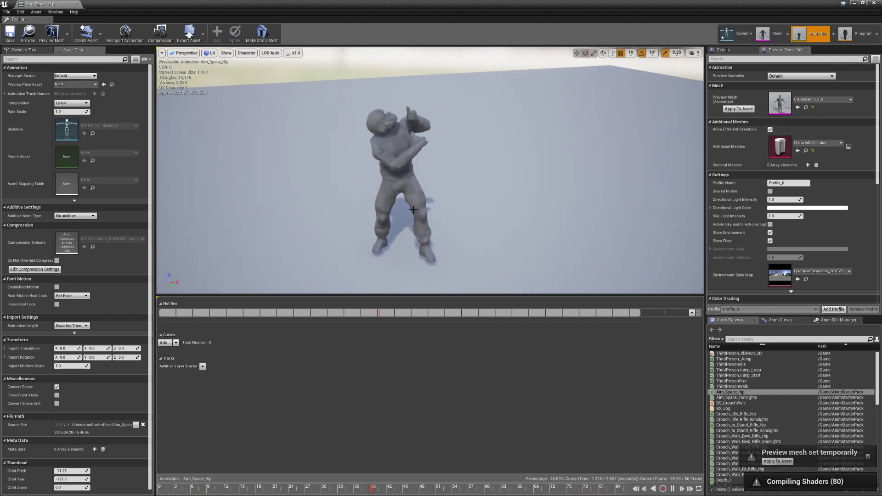
right_drag(413, 209, 427, 218)
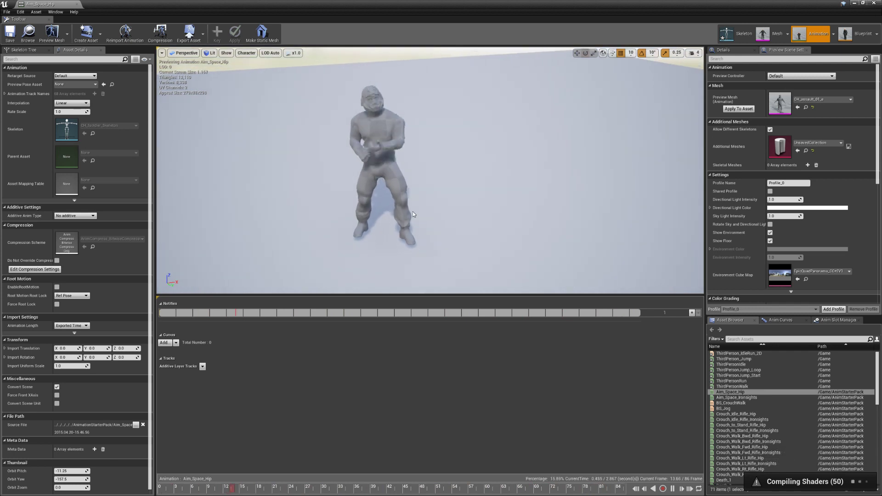
scroll(379, 200, up, 3)
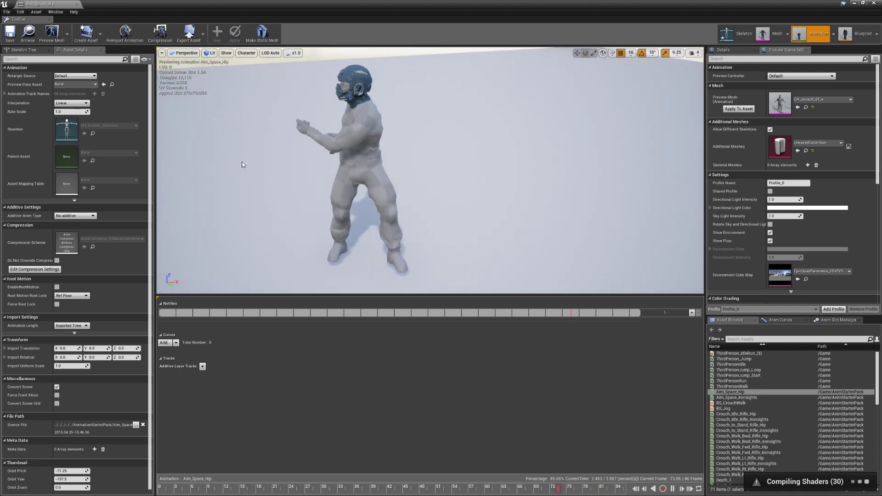
click(11, 34)
click(77, 4)
scroll(307, 120, down, 4)
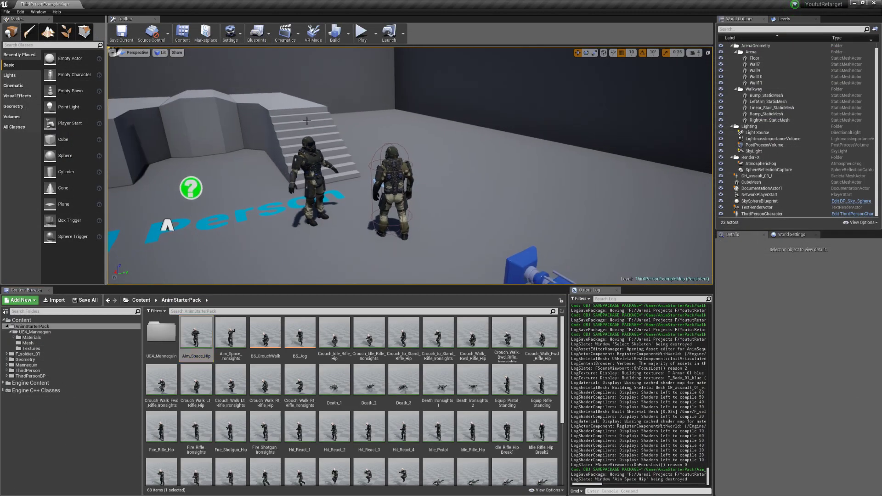